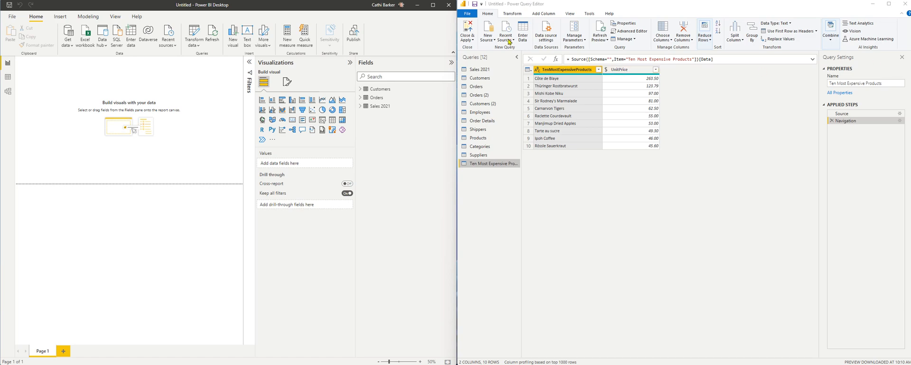
Start a Text/CSV import of the ProductSubCategories.csv file
click(489, 41)
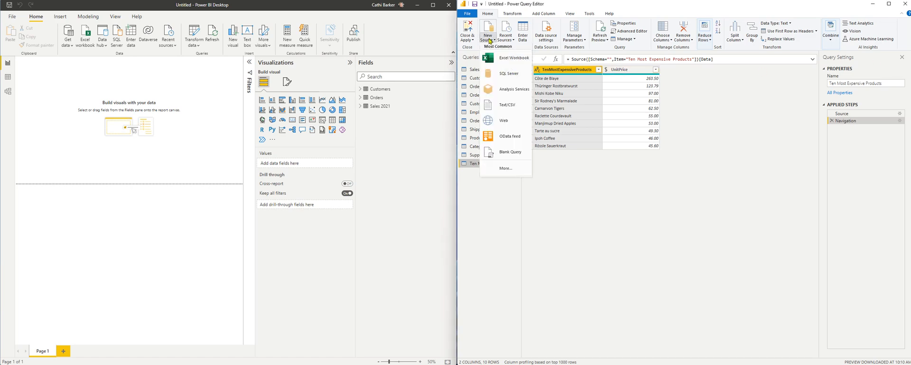
click(508, 110)
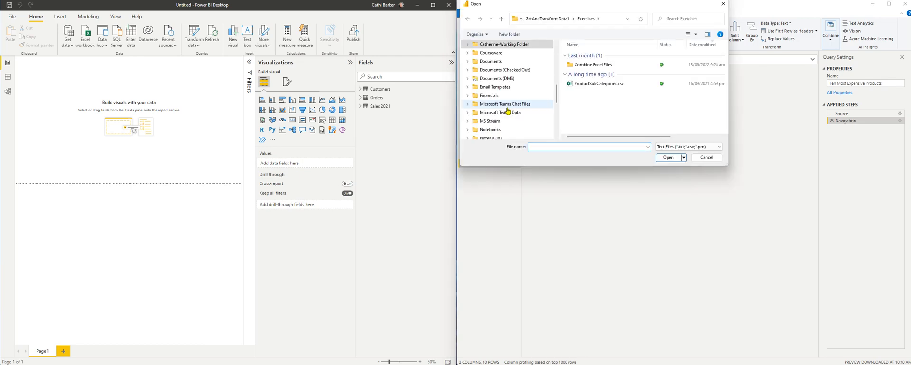
click(592, 85)
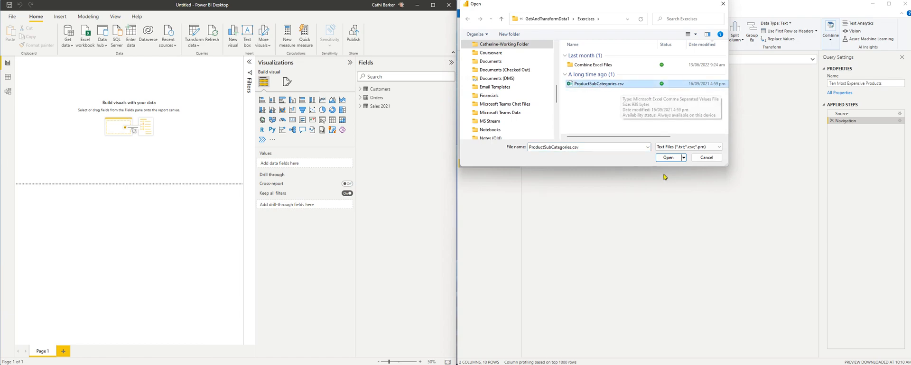
click(672, 160)
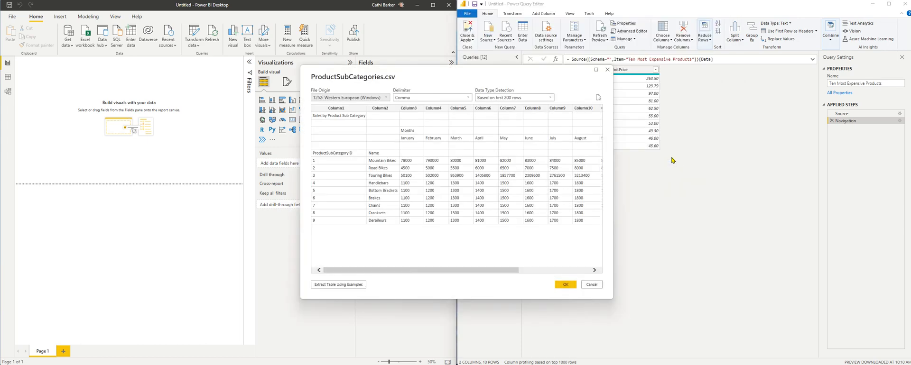
Load the ProductSubCategories.csv preview as a new query
drag(495, 75, 698, 76)
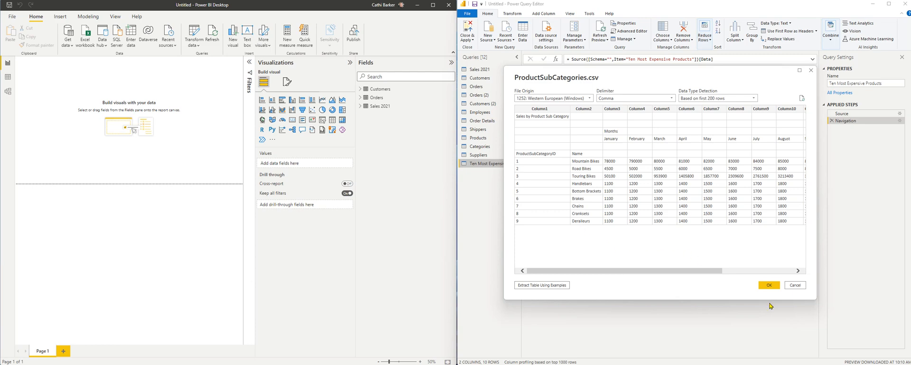
click(774, 287)
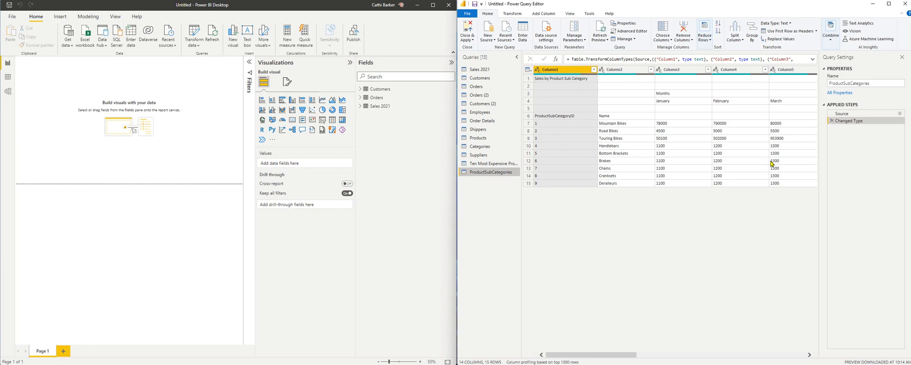
click(841, 114)
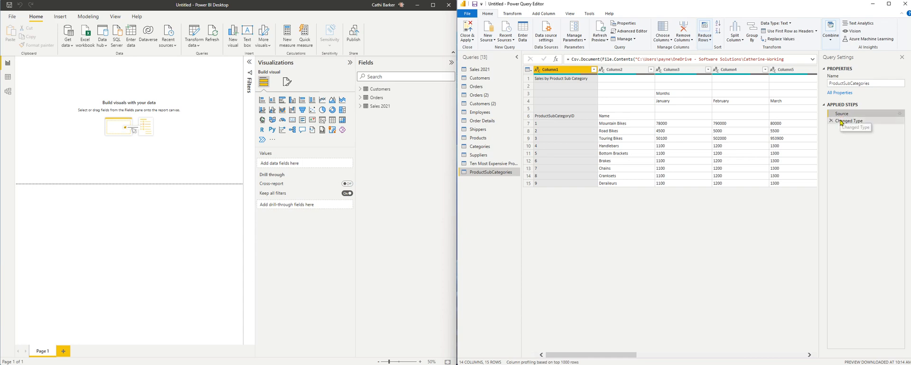
click(841, 122)
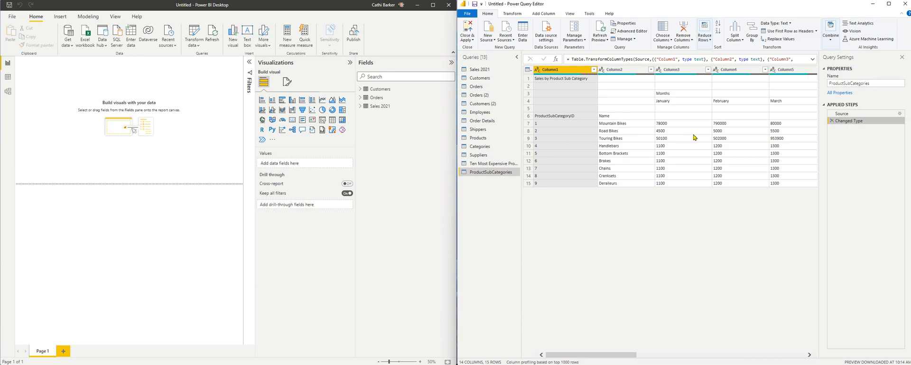
Rename the ProductSubCategories query to 'Bike Products by Month' and widen the Queries pane
click(863, 85)
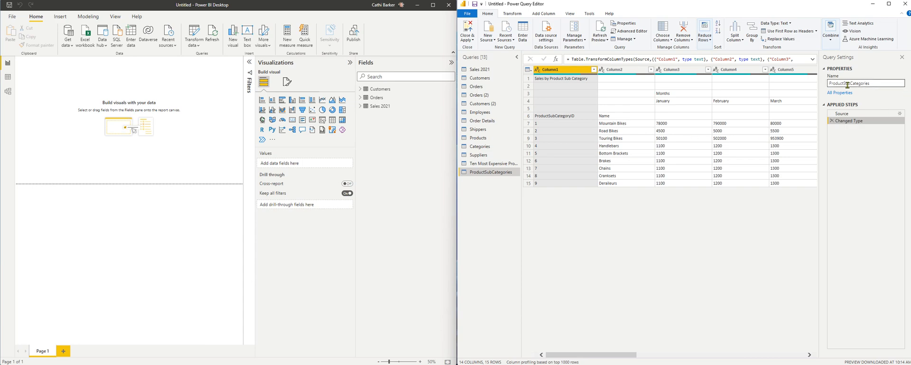
drag(868, 84, 814, 86)
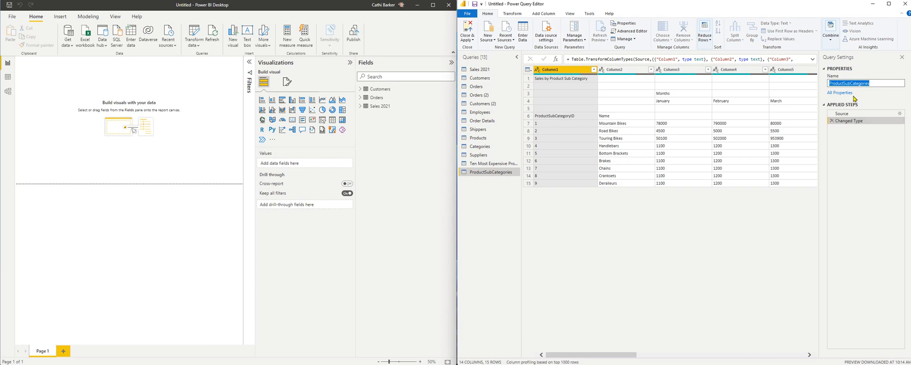
text(Bike Products by Month)
key(Return)
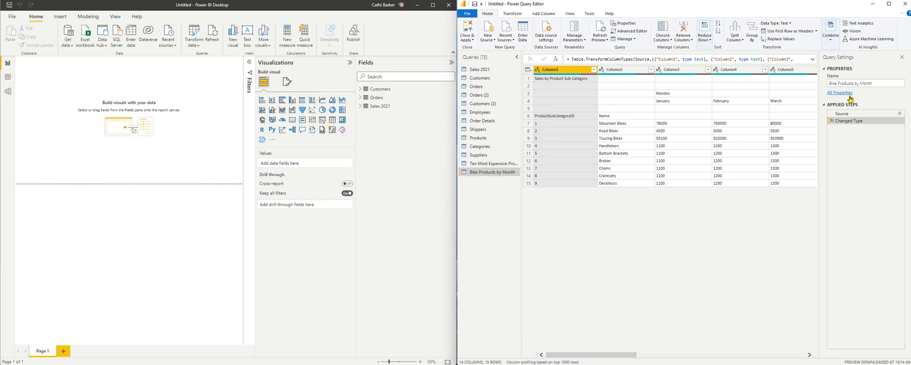
drag(521, 157, 530, 157)
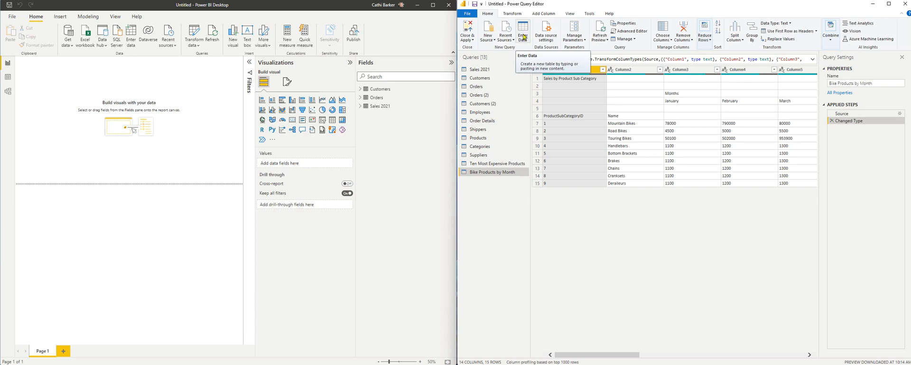
Start a new manually entered table and name its first column Name
click(523, 35)
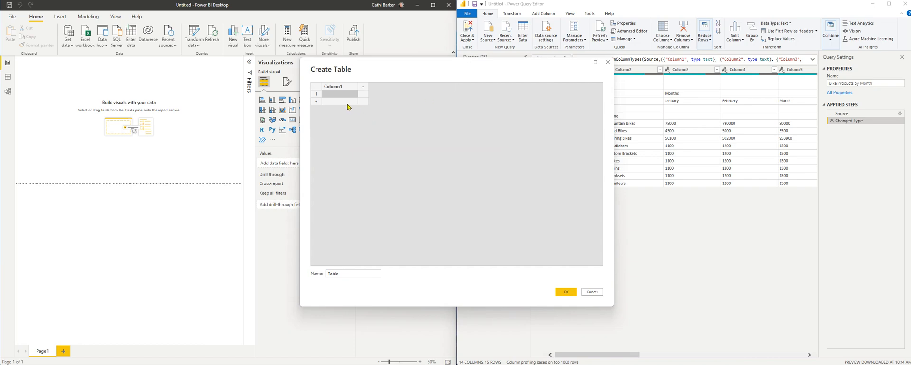
click(337, 87)
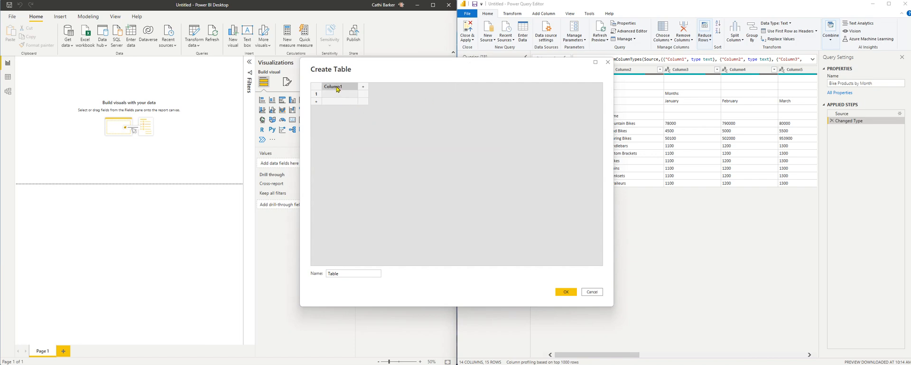
double_click(344, 89)
text(Name)
Add a second column called Phone and delete the extra third column
click(363, 86)
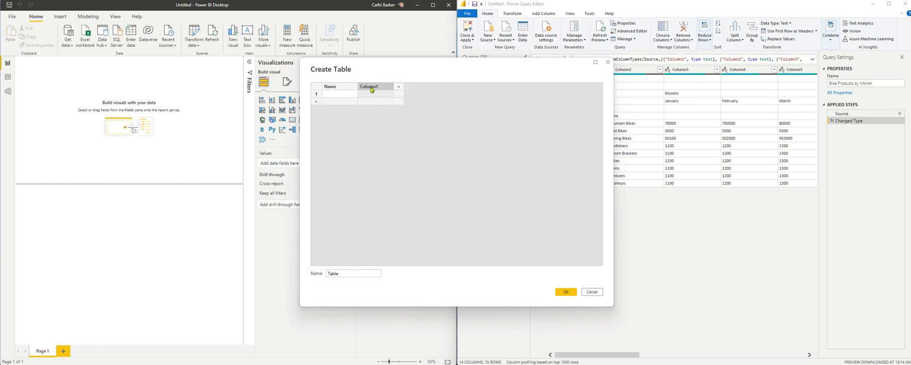
double_click(372, 88)
text(Phone)
click(399, 90)
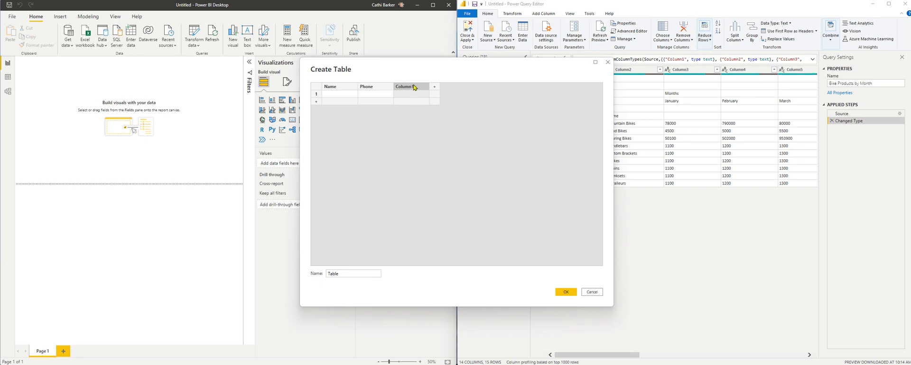
right_click(414, 88)
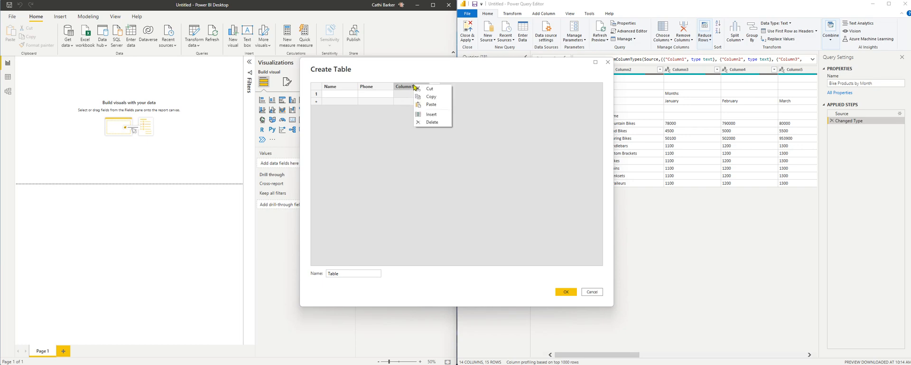
click(431, 123)
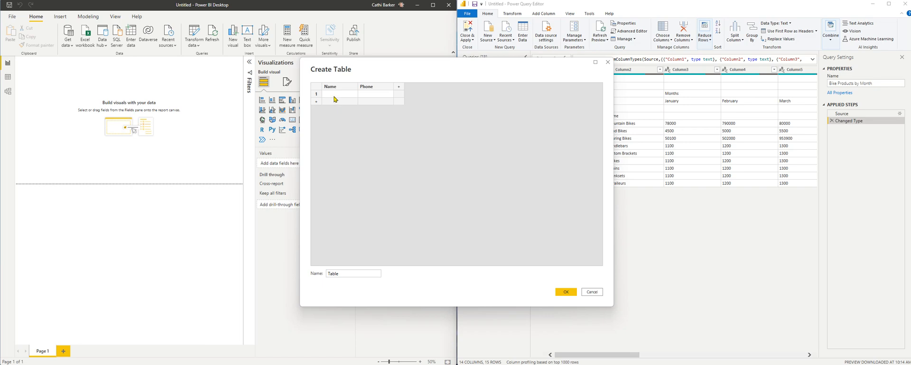
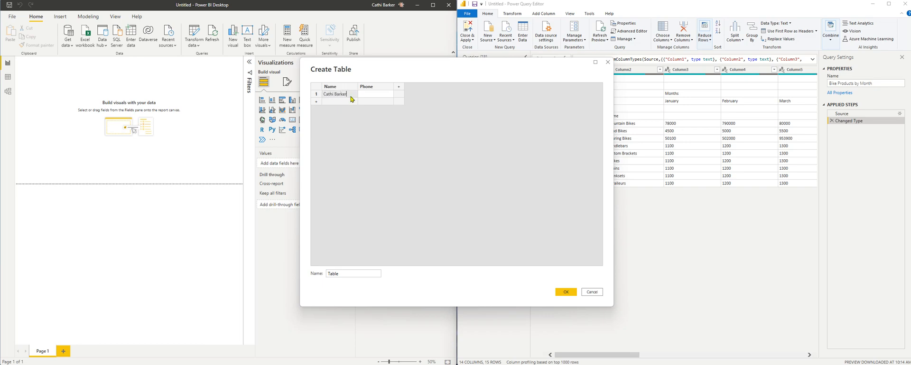
Enter two rows, each with a volunteer's full name and phone number
key(Tab)
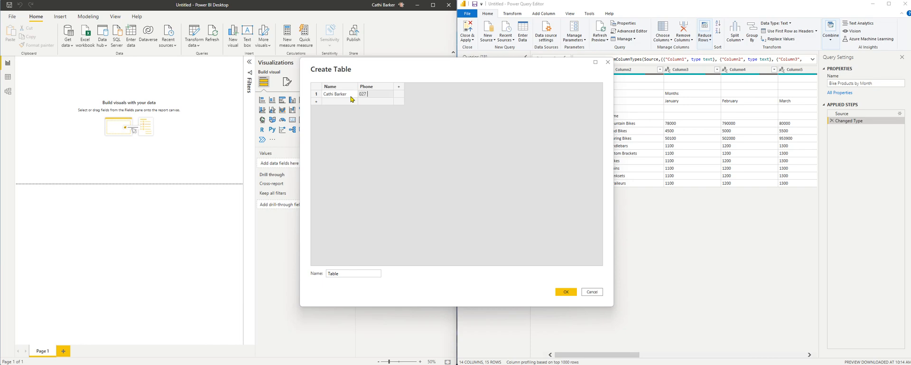
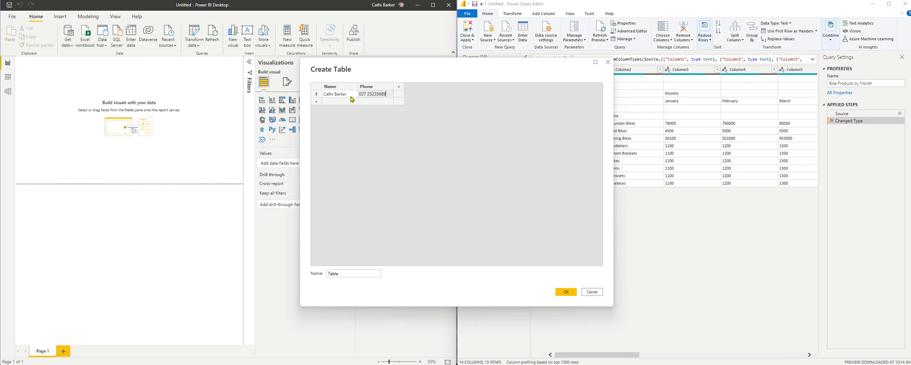
click(317, 102)
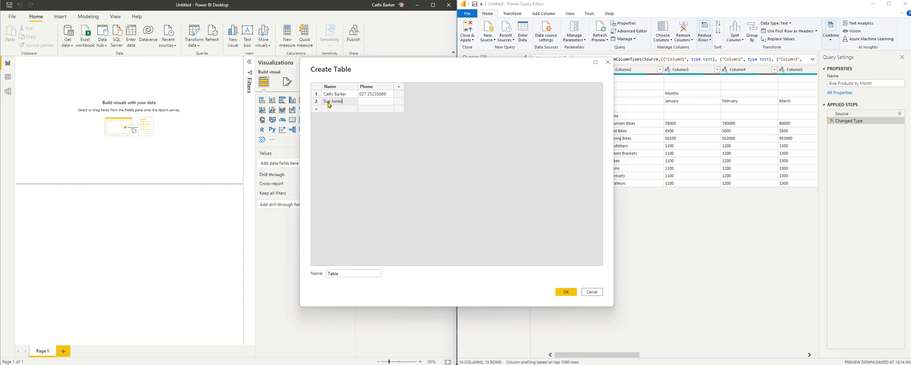
click(379, 106)
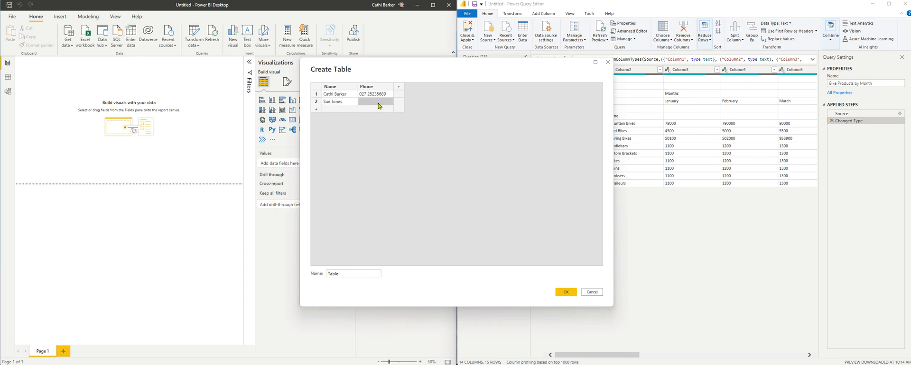
Name the new table 'Volunteers List'
click(344, 275)
double_click(345, 273)
text(V)
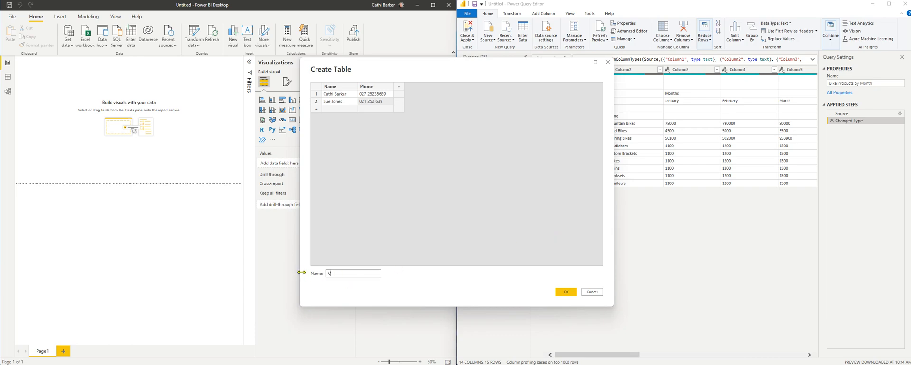
text(olunteers List)
Create the Volunteers List table and review its Source and Changed Type steps
click(565, 292)
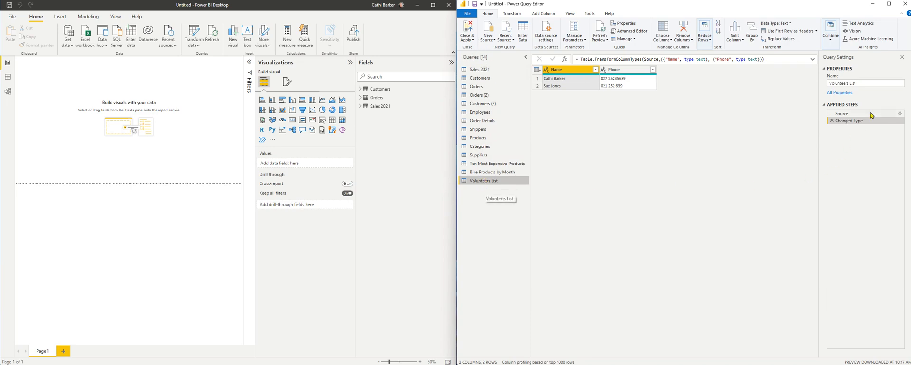
click(845, 115)
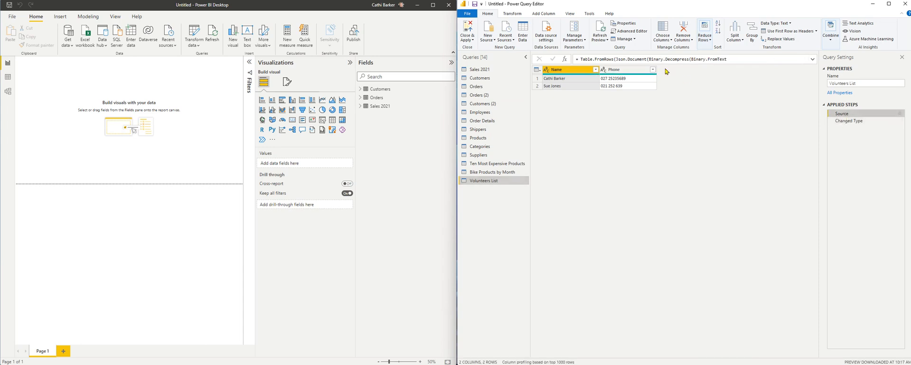
click(841, 121)
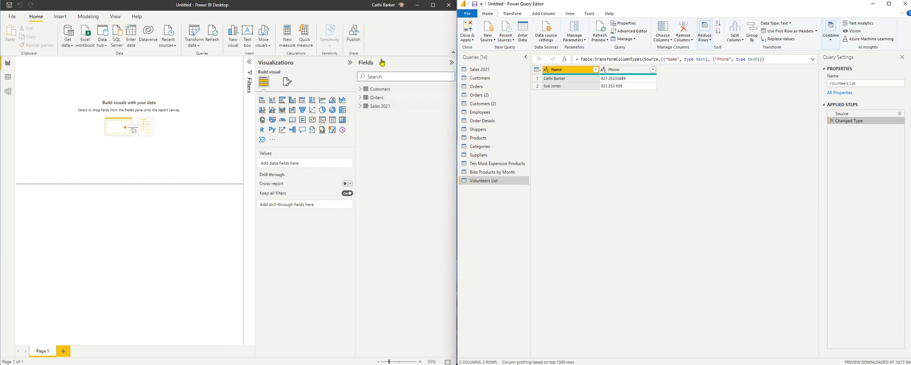
Close & Apply the queries, then check Volunteers List's Name and Phone fields in Fields
click(468, 26)
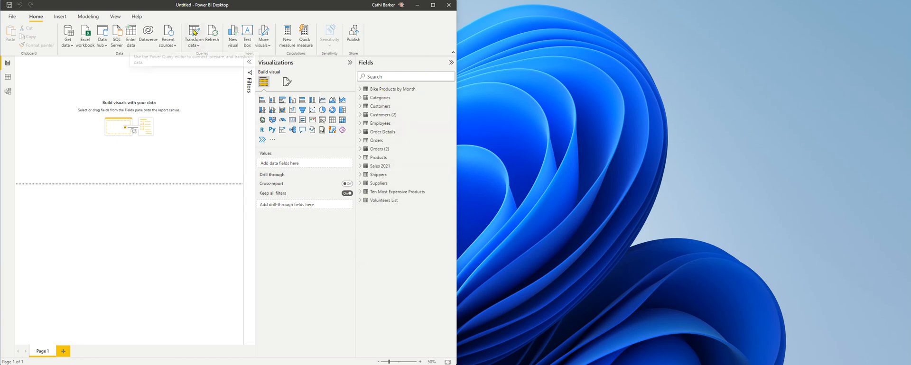
click(194, 32)
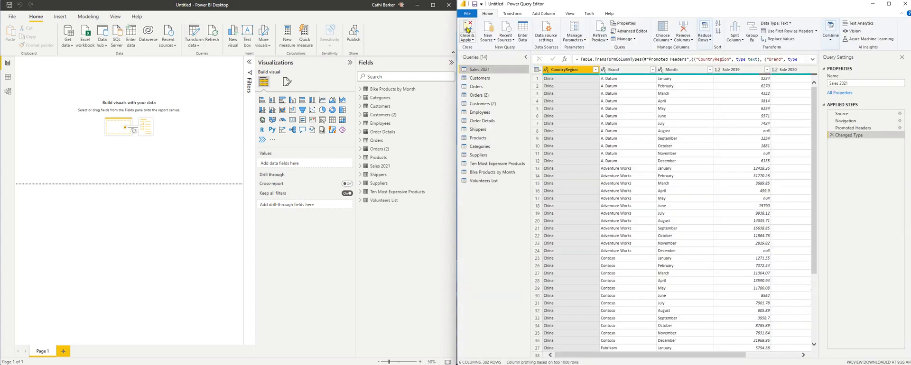
click(468, 30)
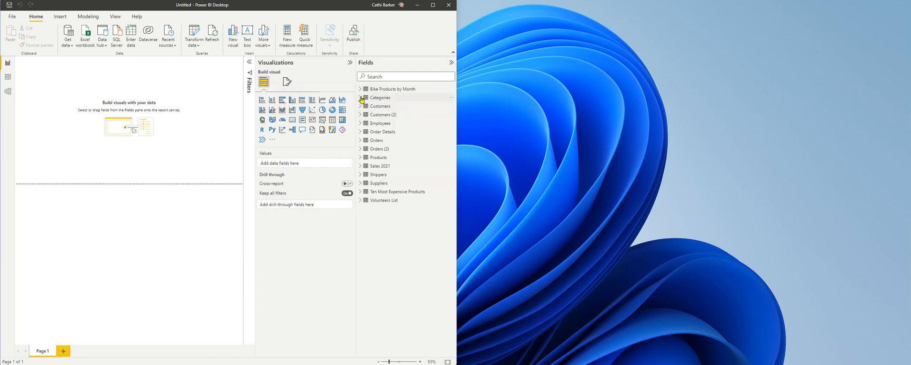
click(361, 201)
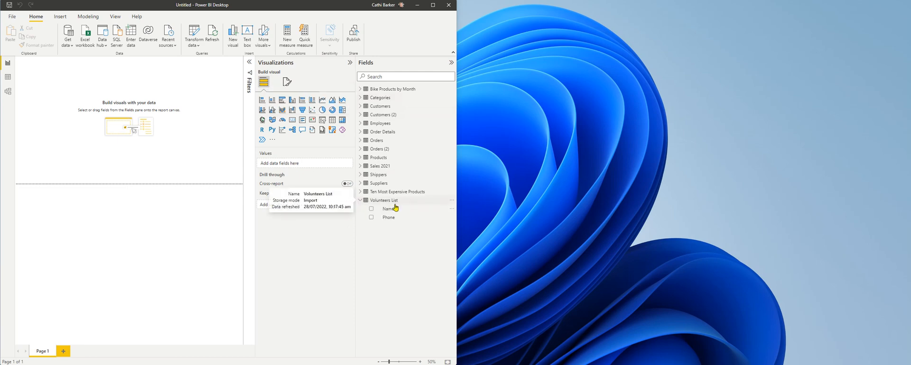
click(360, 202)
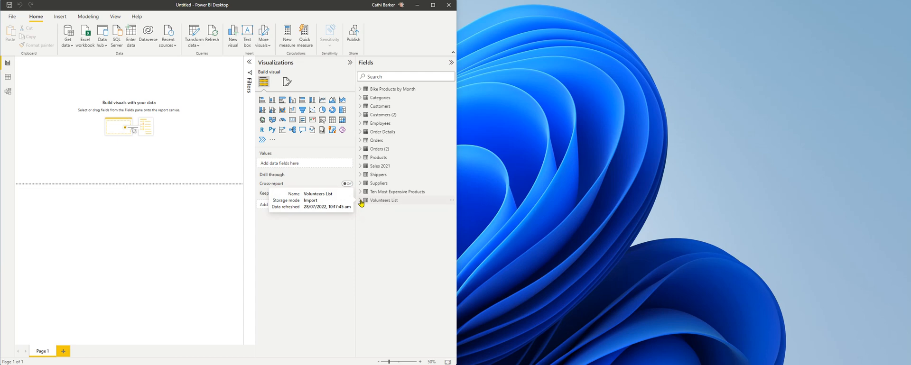